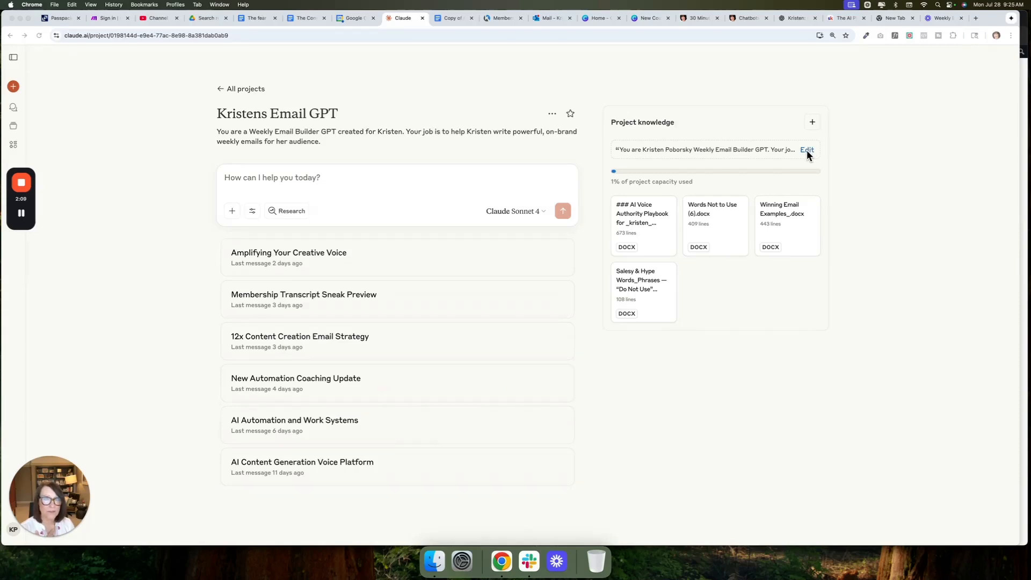
Write the prompt "I've recorded what I want you to create for me this week - here's the transcript:" and paste the copied transcript after it
click(807, 152)
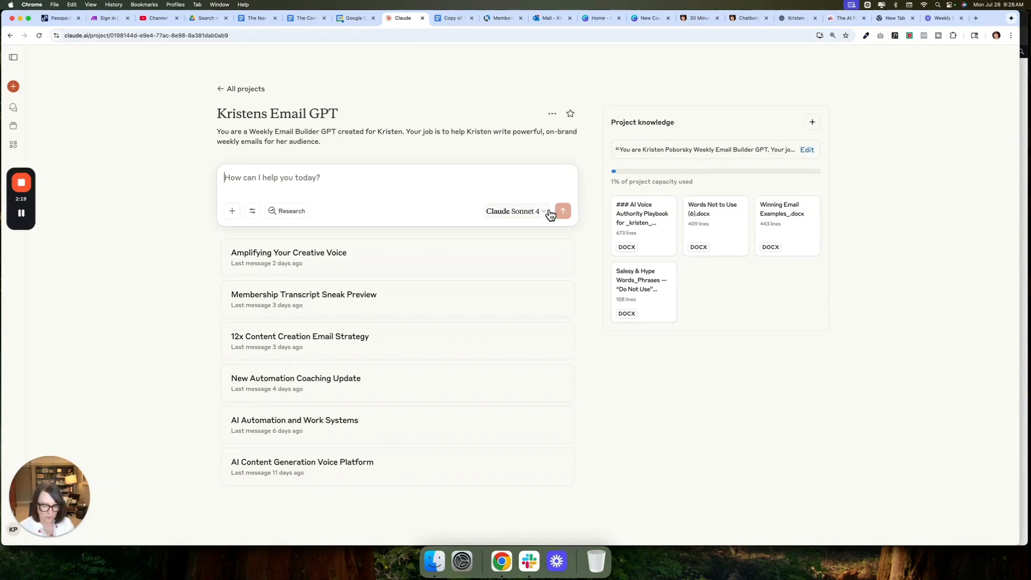
text(I've rec)
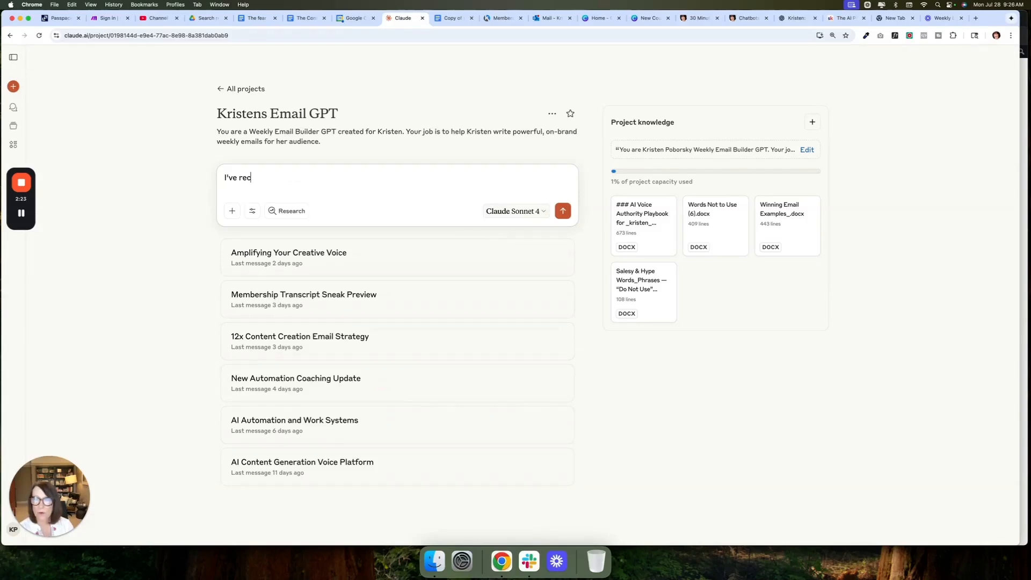
text(orded a trN)
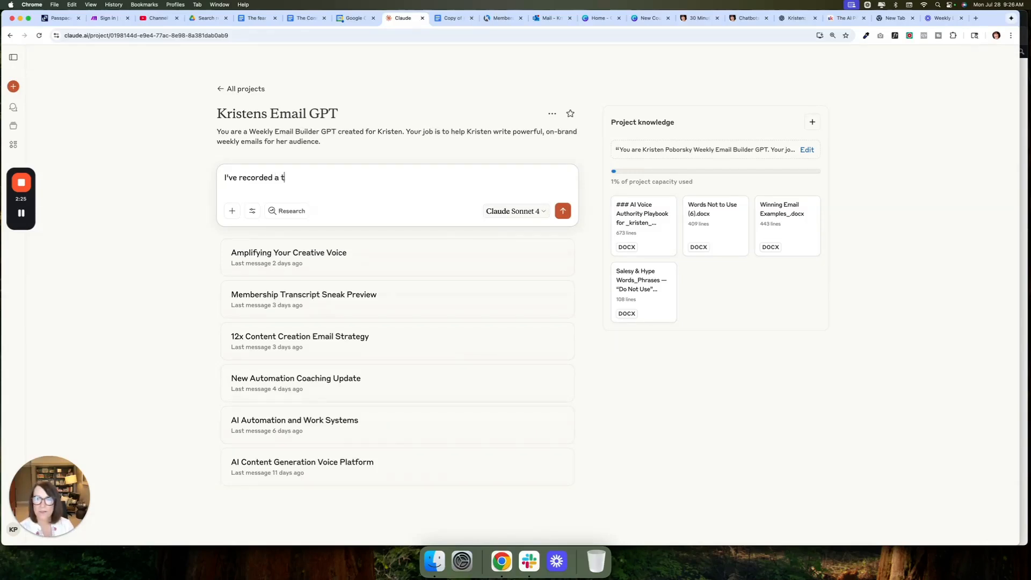
key(BackSpace)
key(BackSpace)
key(BackSpace)
key(BackSpace)
key(BackSpace)
text(WHAT)
key(BackSpace)
key(BackSpace)
key(BackSpace)
key(BackSpace)
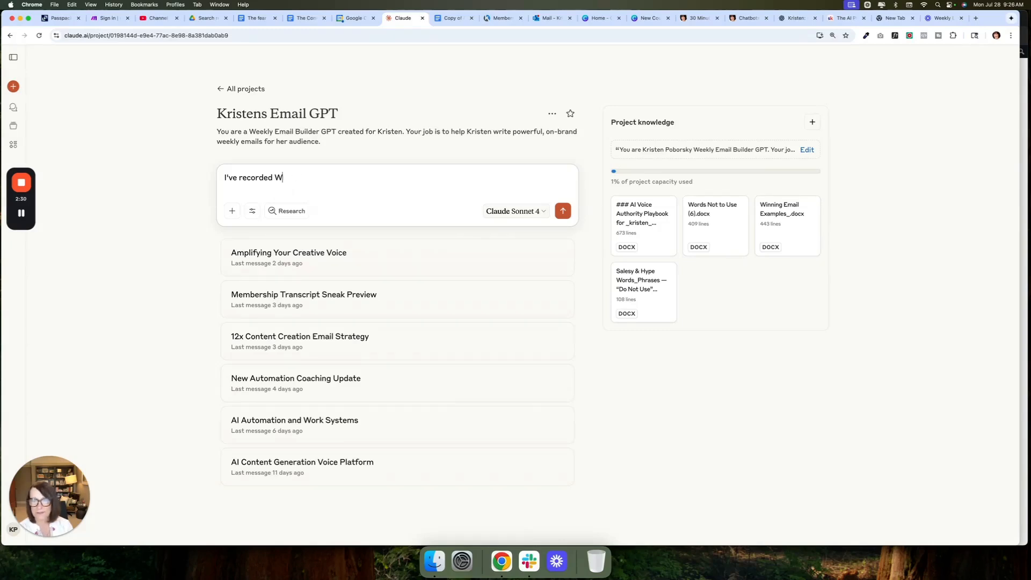
text(what )
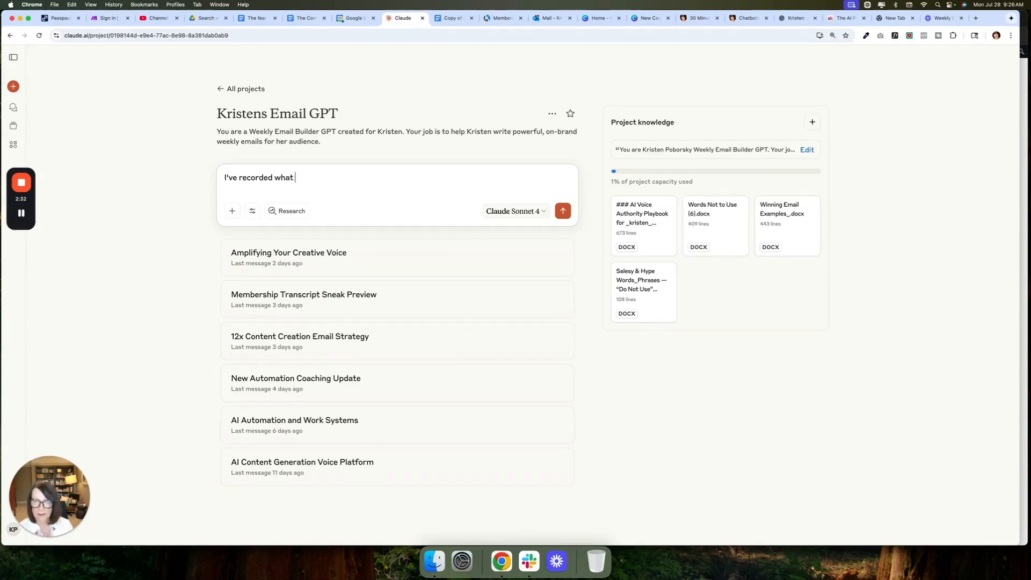
text(I want to)
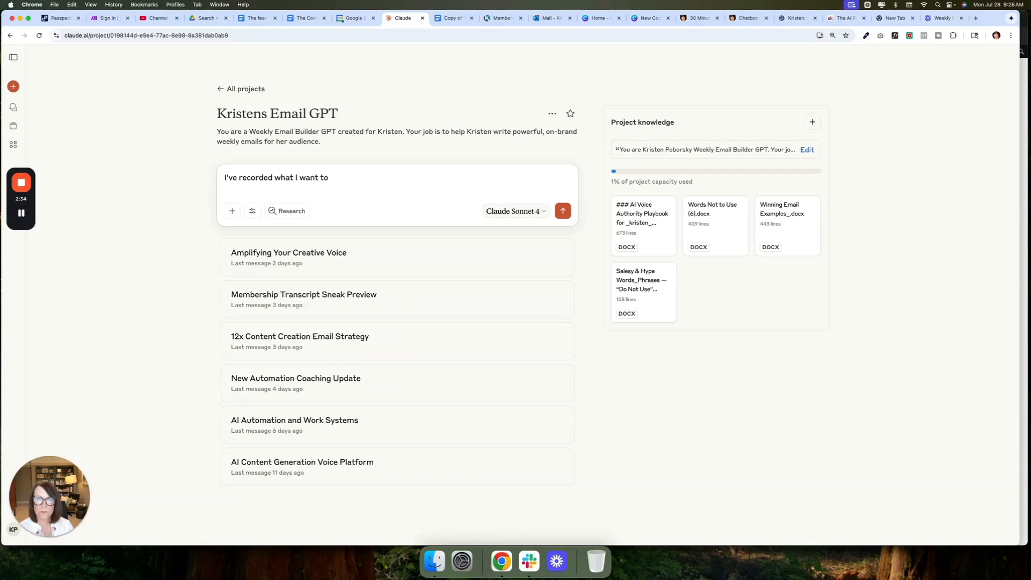
key(BackSpace)
key(BackSpace)
text(you to create for me)
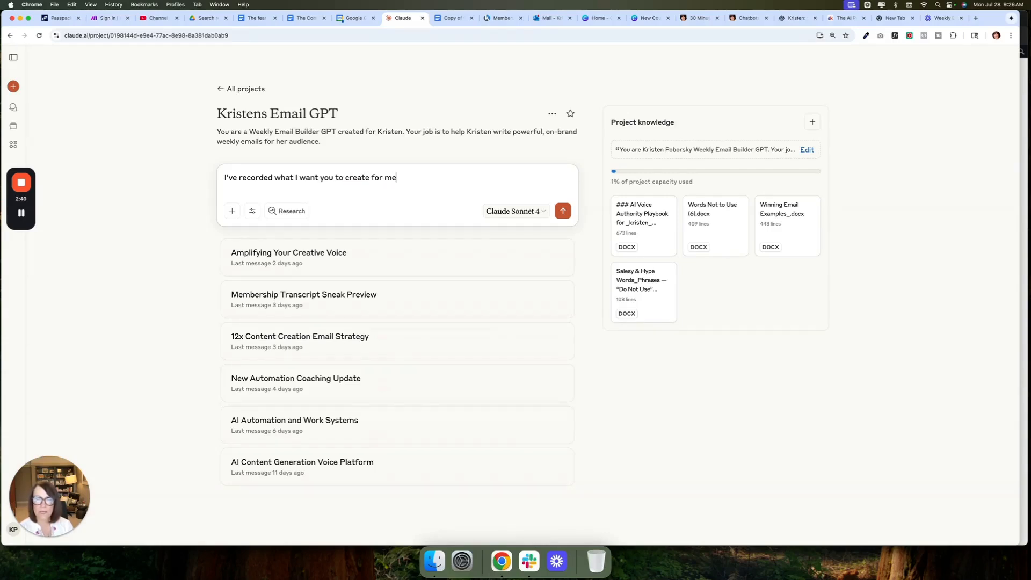
text( this week - her)
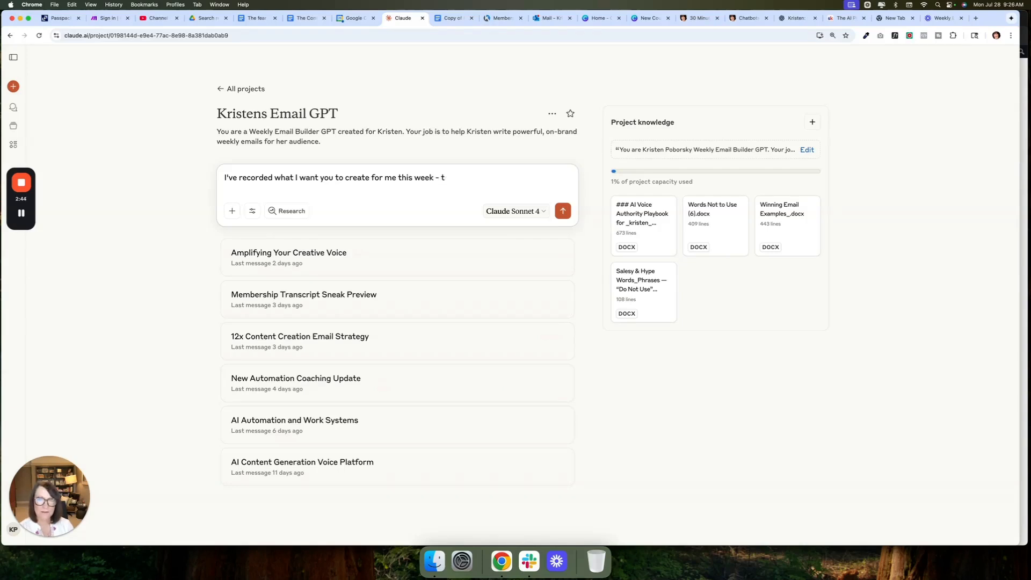
text(e's the trans)
text(cro)
key(BackSpace)
key(BackSpace)
text(ript:)
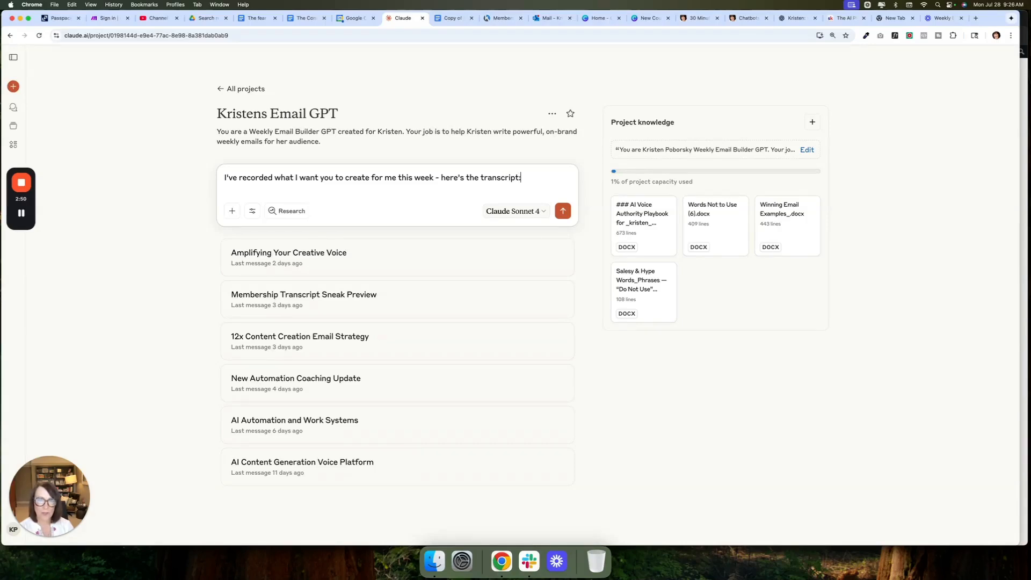
key(super+v)
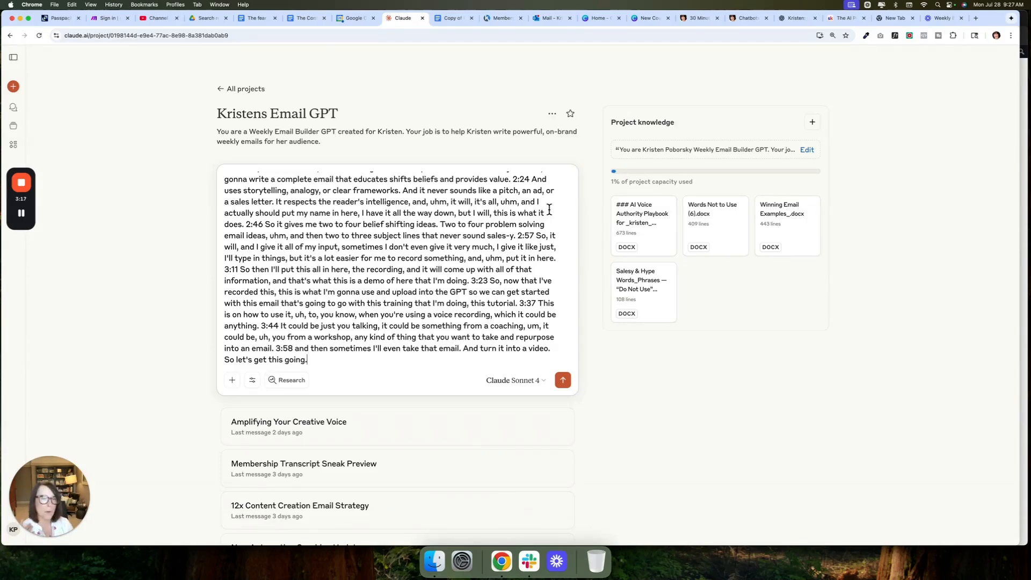
Check the available models, including the additional ones, and submit the transcript prompt with Claude Sonnet 4
click(539, 382)
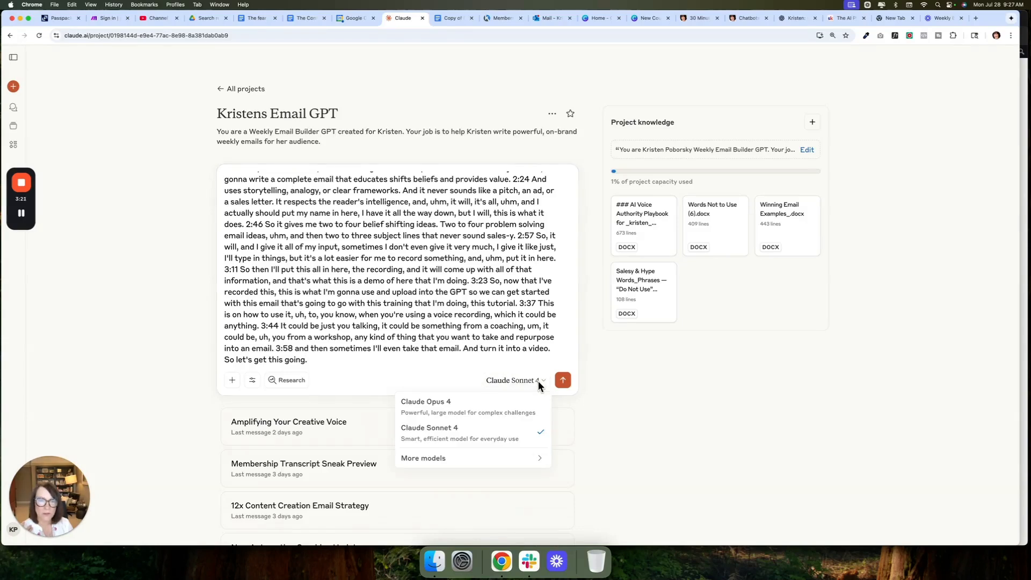
click(527, 381)
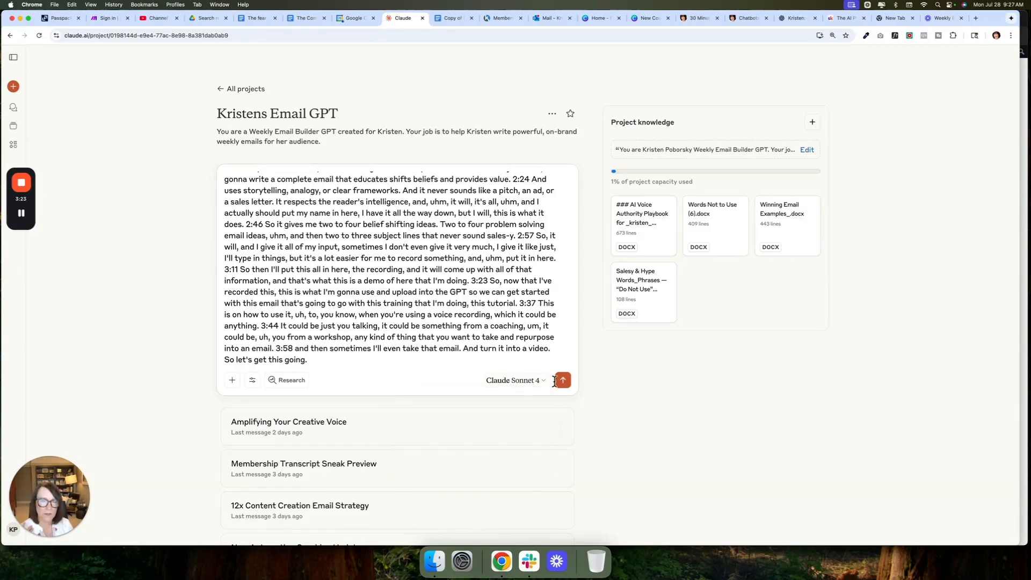
click(524, 382)
mouse_move(516, 458)
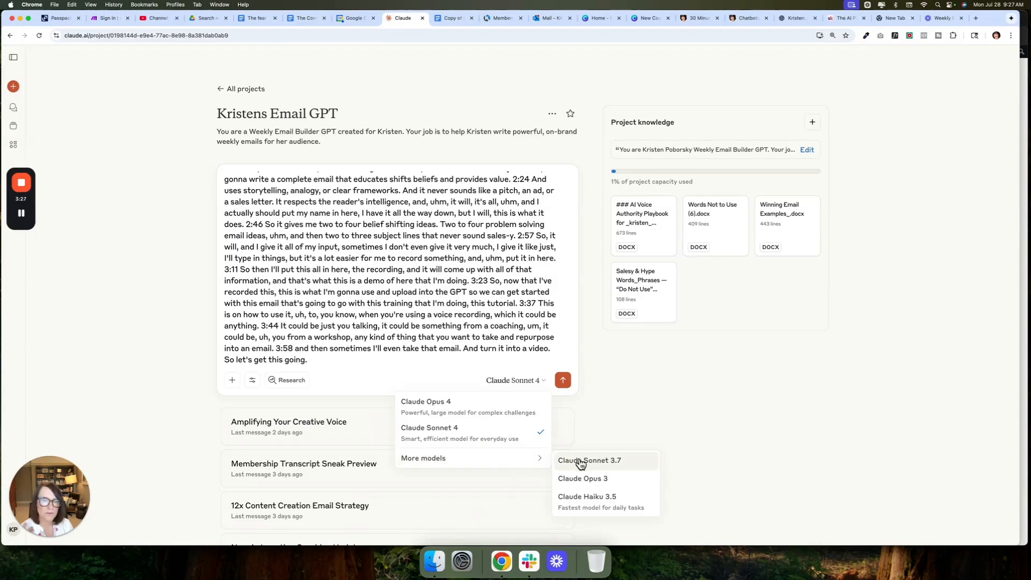
right_click(562, 377)
click(562, 377)
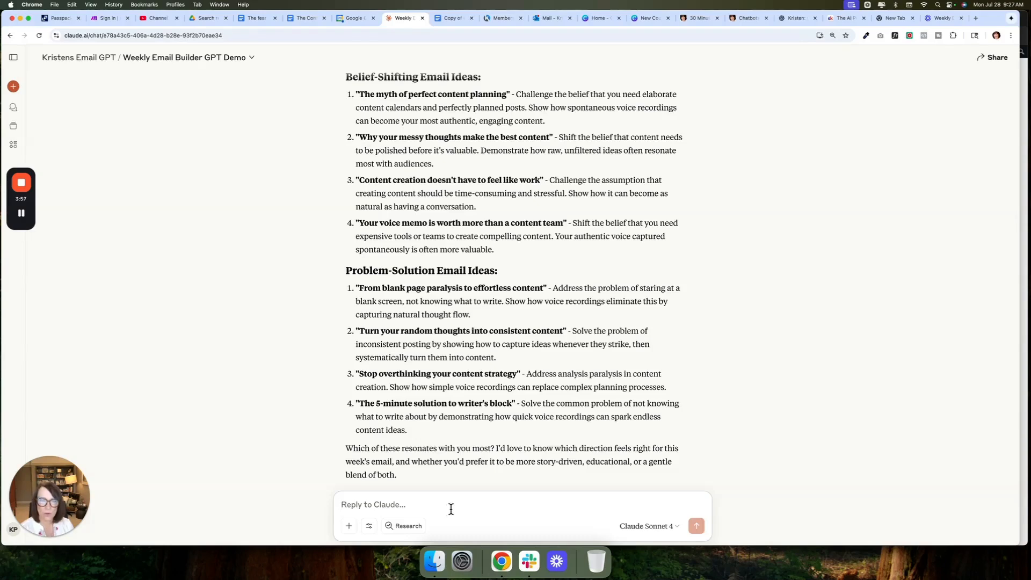
Send the reply "So I think you just focused on the the idea of the voice recording and not what I was saying in transcript please try again"
text(So I think you j)
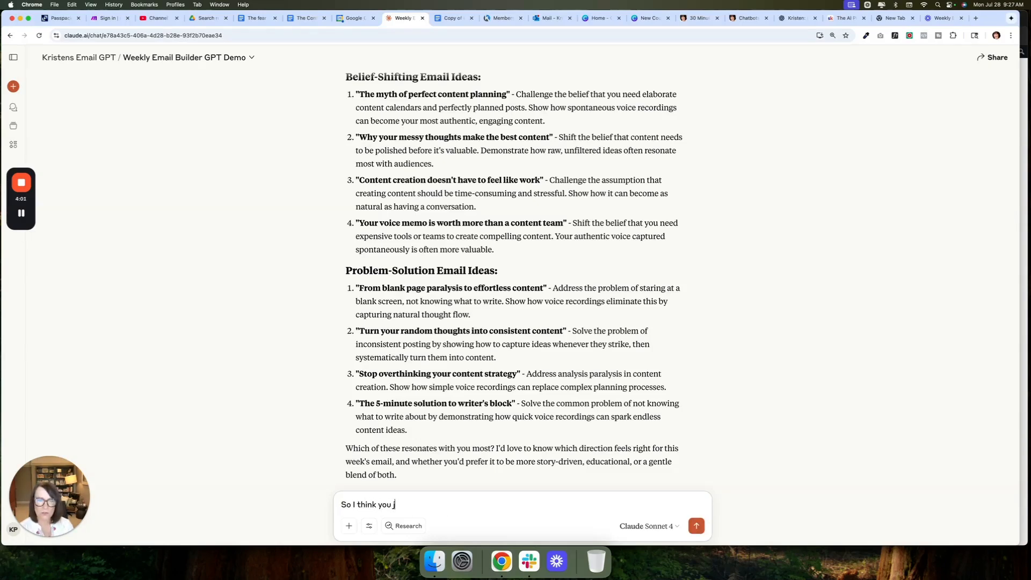
text(ust focused on the the ide)
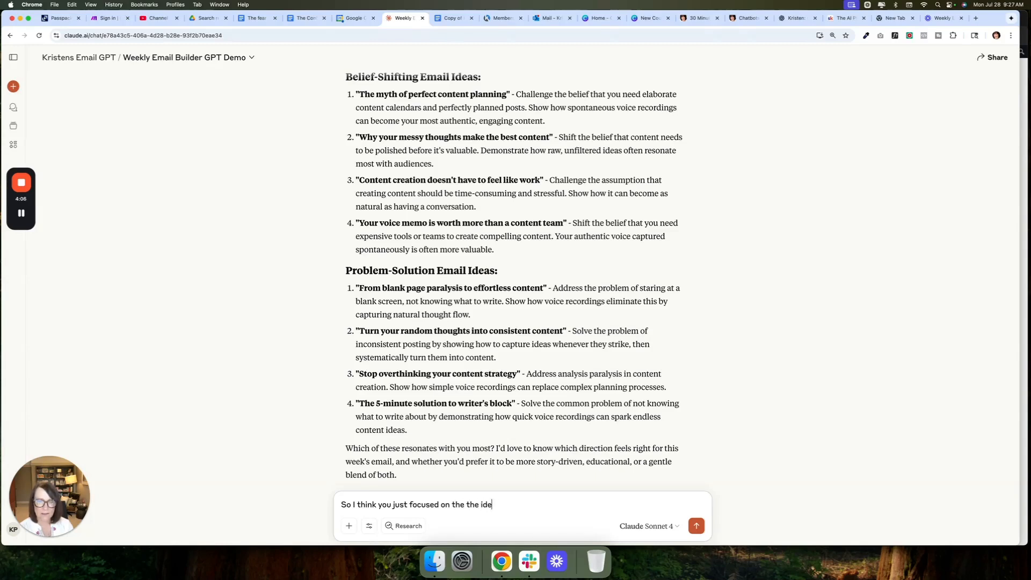
text(a of the voice recording an)
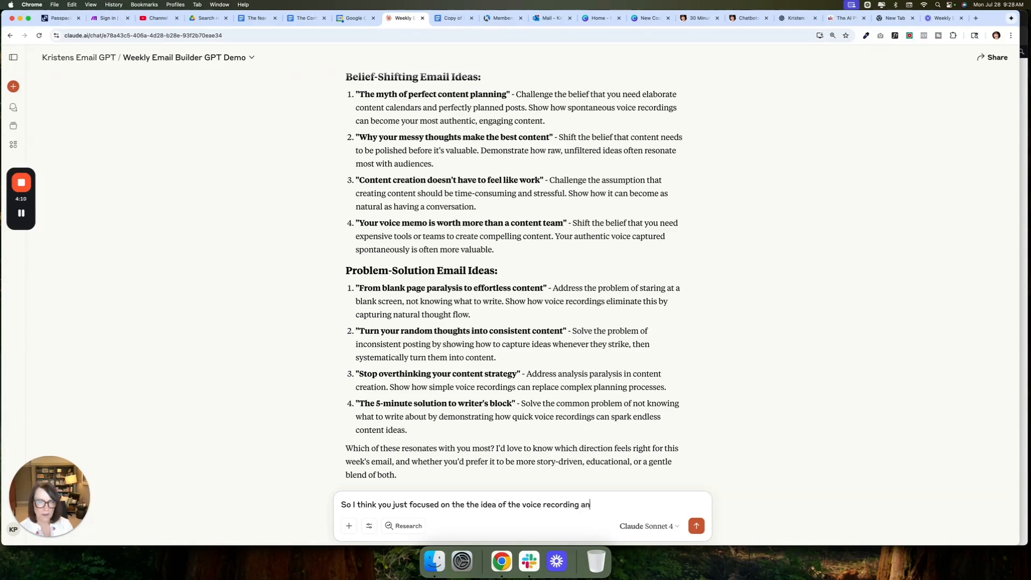
text(d not what I was)
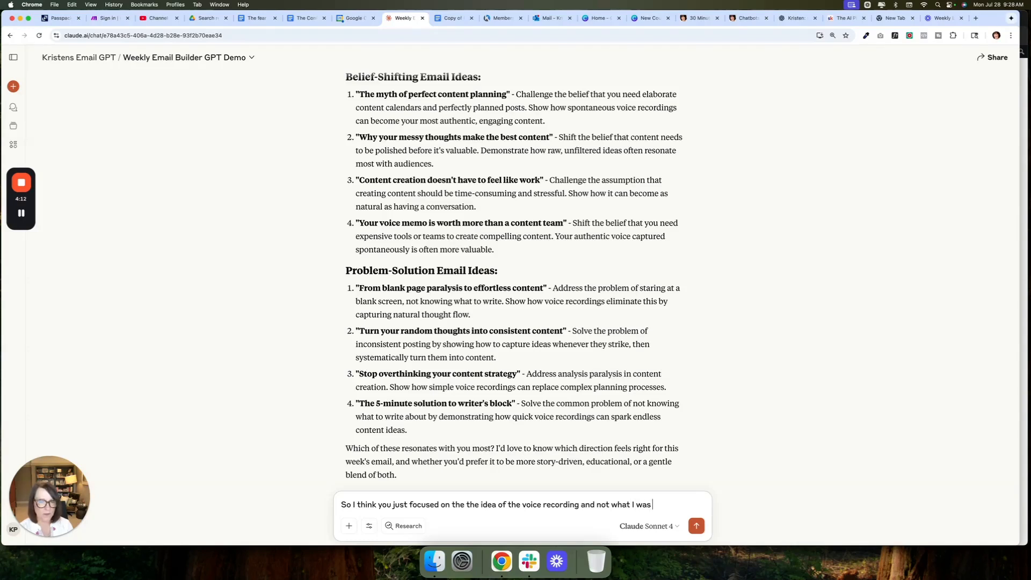
text( saying )
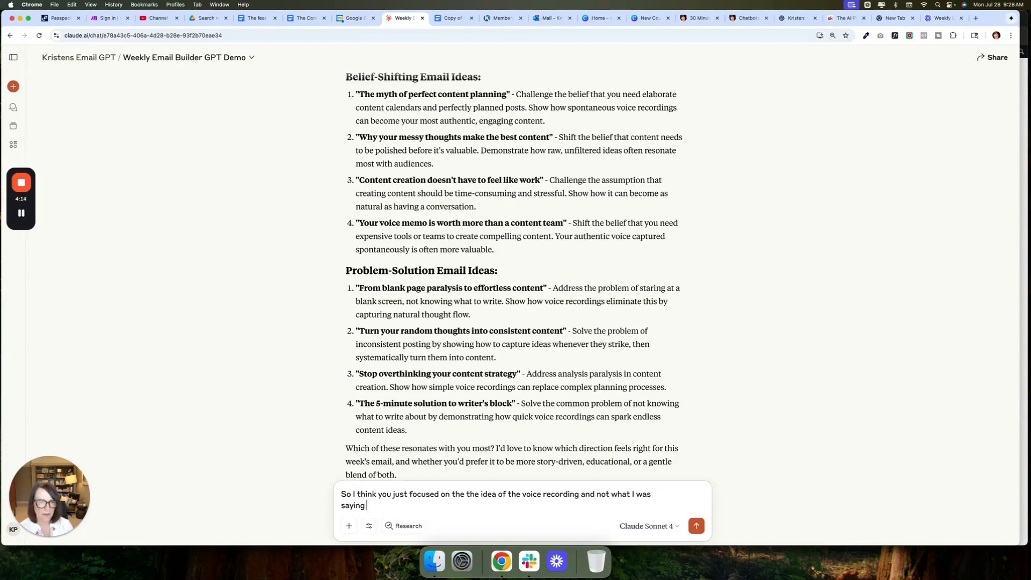
text(ith th)
key(BackSpace)
key(BackSpace)
key(BackSpace)
key(BackSpace)
key(BackSpace)
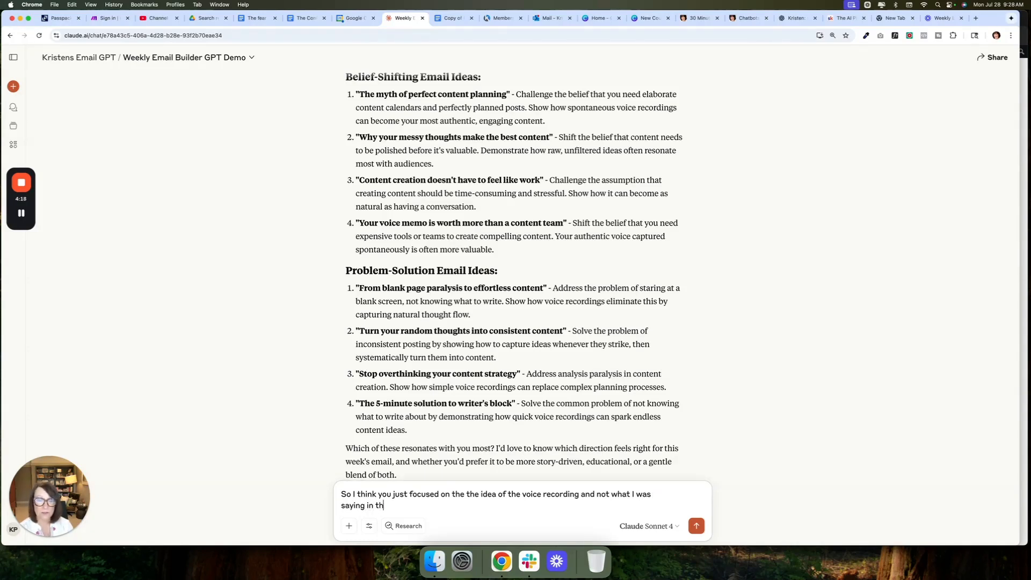
text(n transcript ple)
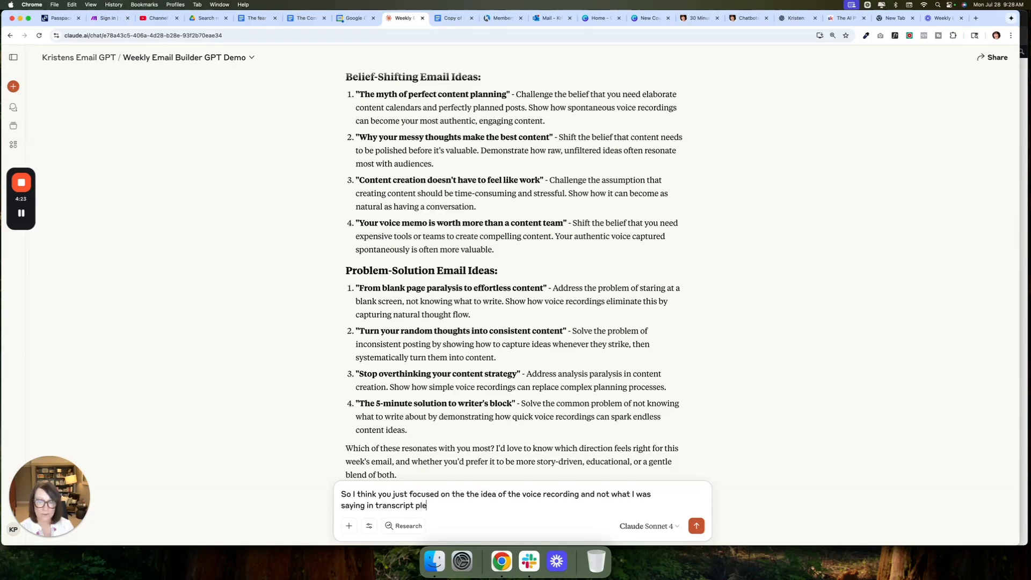
text(ase try again)
key(Return)
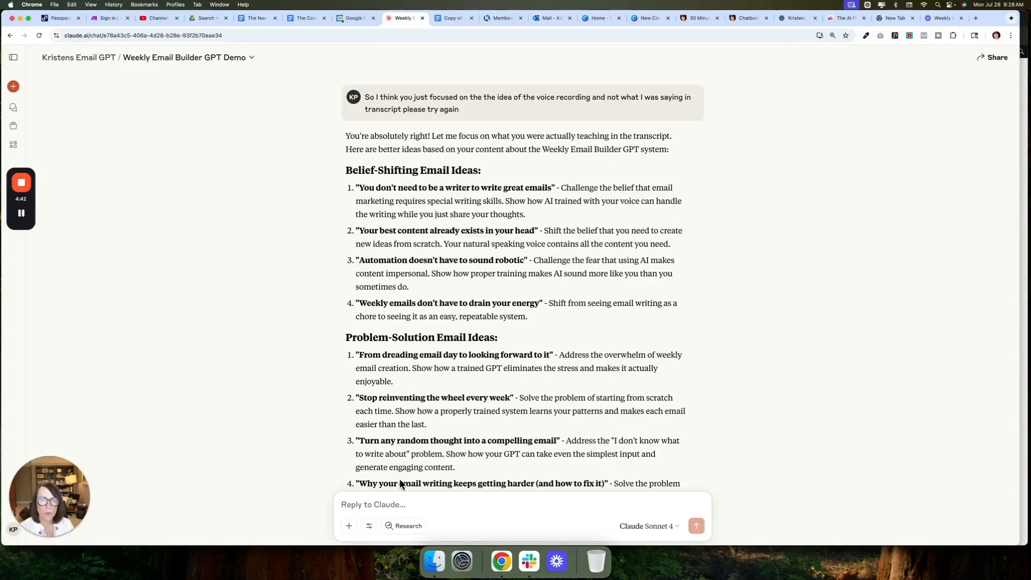
Send the follow-up "I want to focus on the email gpt and how it works with a voice recording"
scroll(428, 421, down, 3)
text(I w)
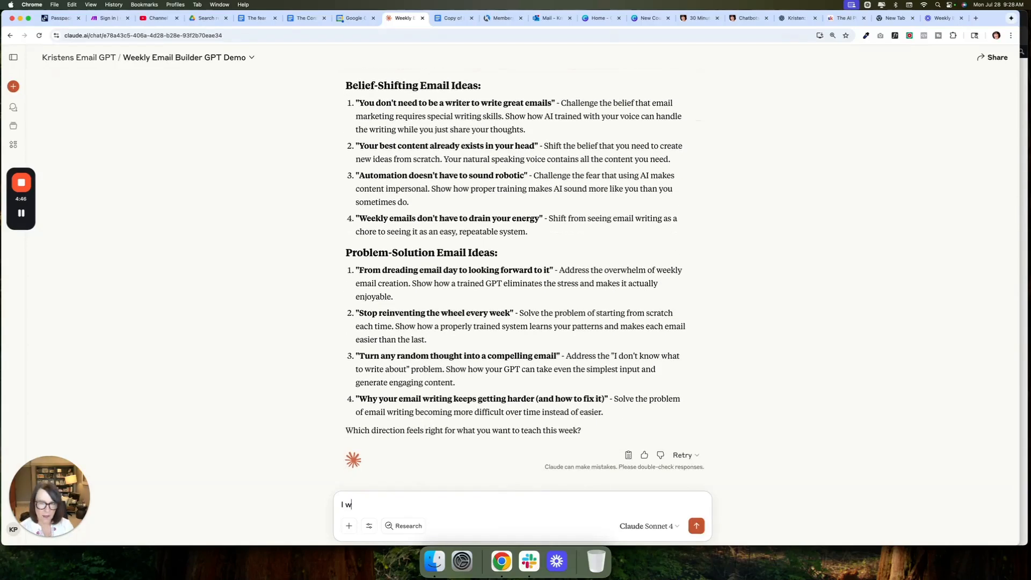
text(ant to focus on the email )
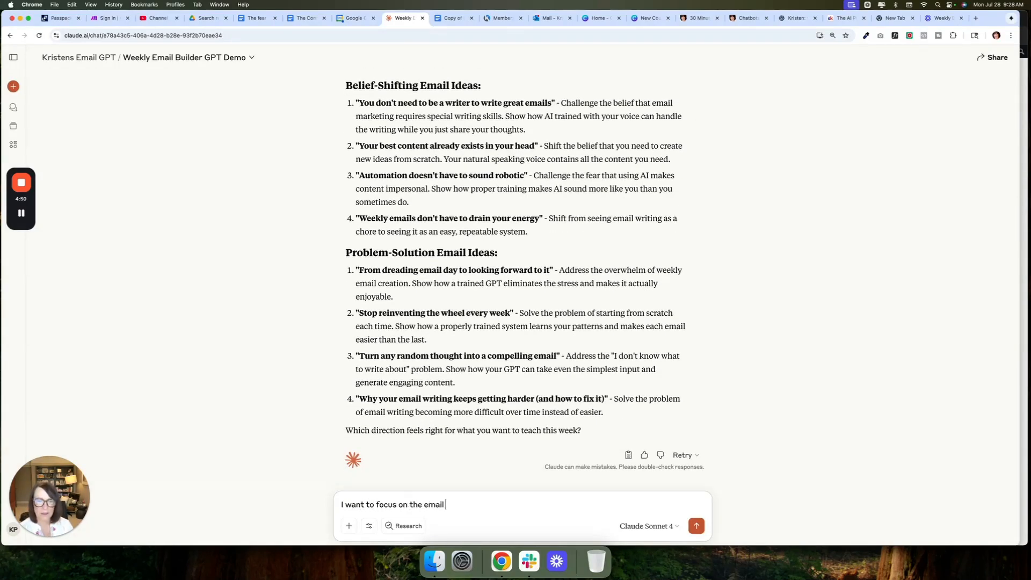
text(gpt and how)
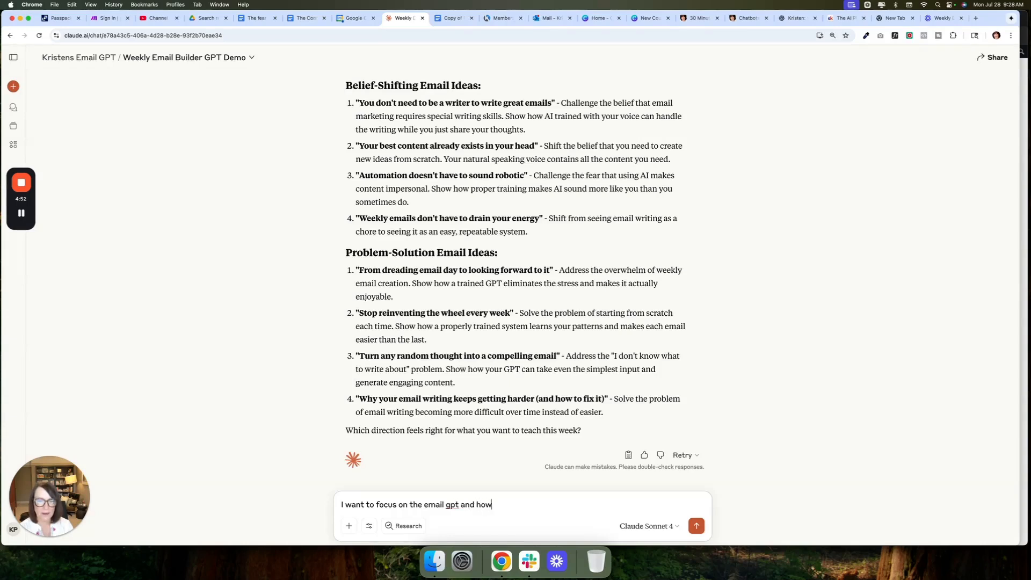
text( it works with a voic e recording)
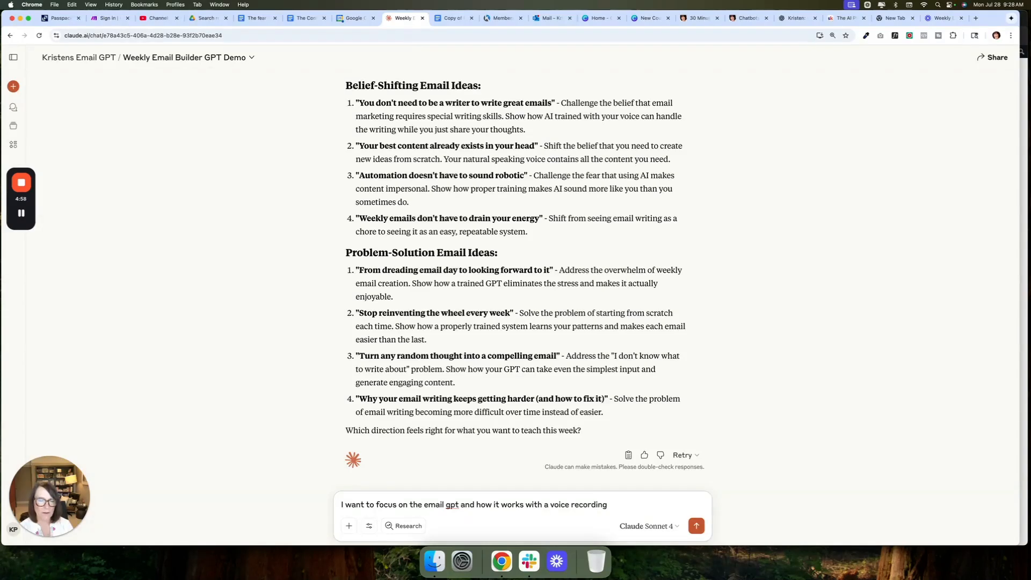
key(Return)
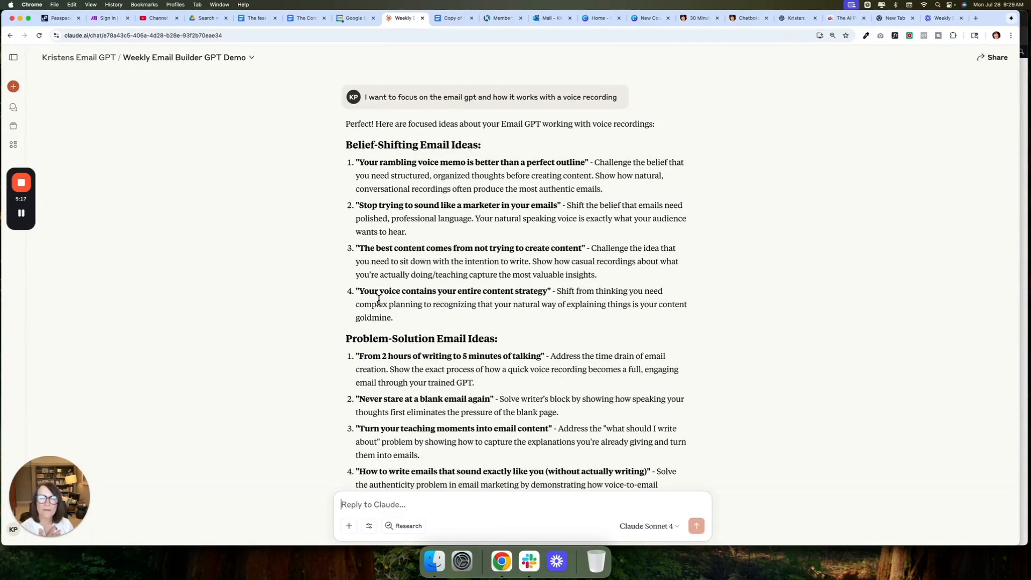
Copy the "From 2 hours of writing to 5 minutes of talking" idea with its description and send it as the choice, prefixed with "this one:"
drag(362, 292, 547, 290)
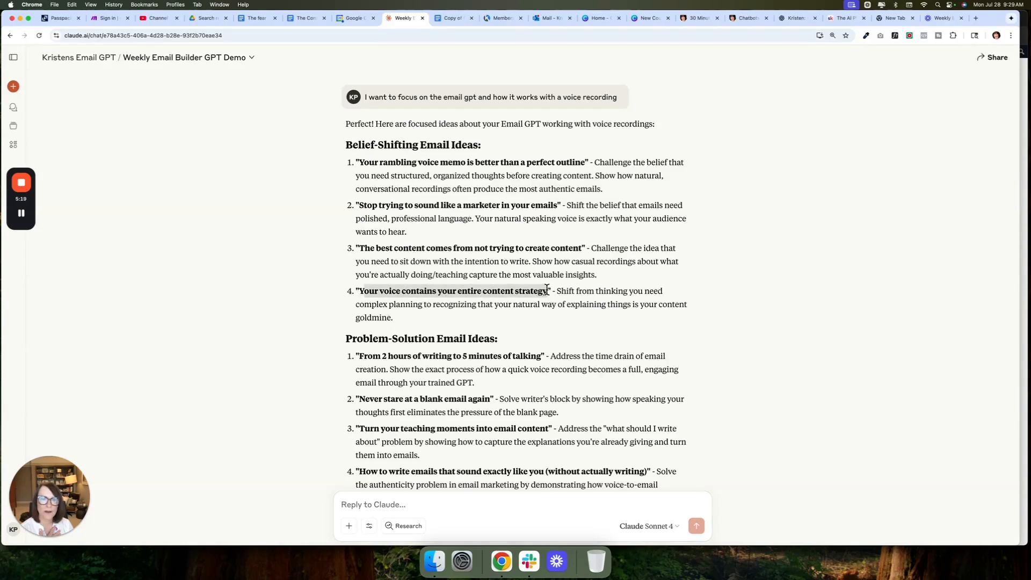
click(402, 358)
drag(360, 358, 534, 383)
key(super+c)
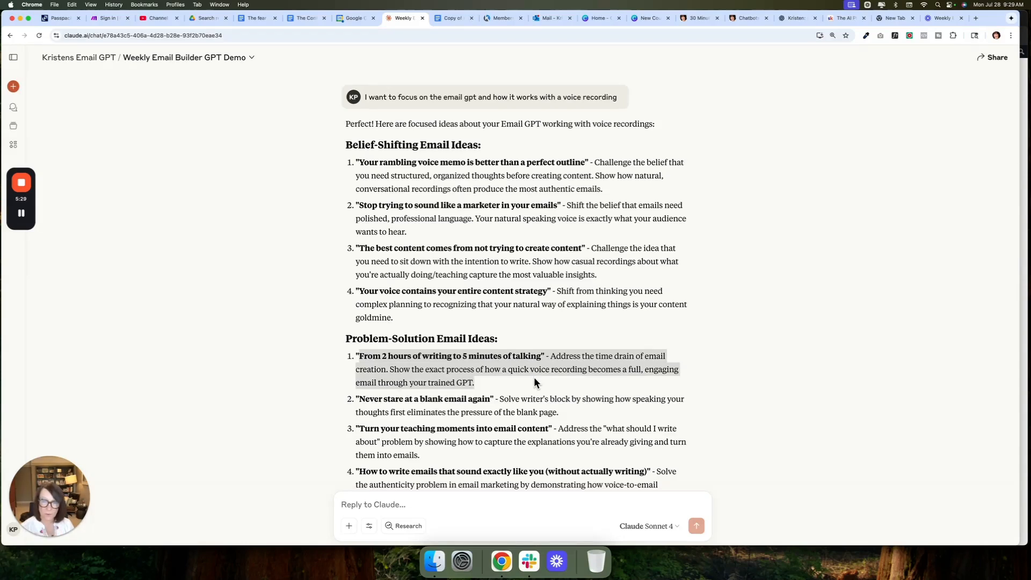
click(411, 506)
text(this one)
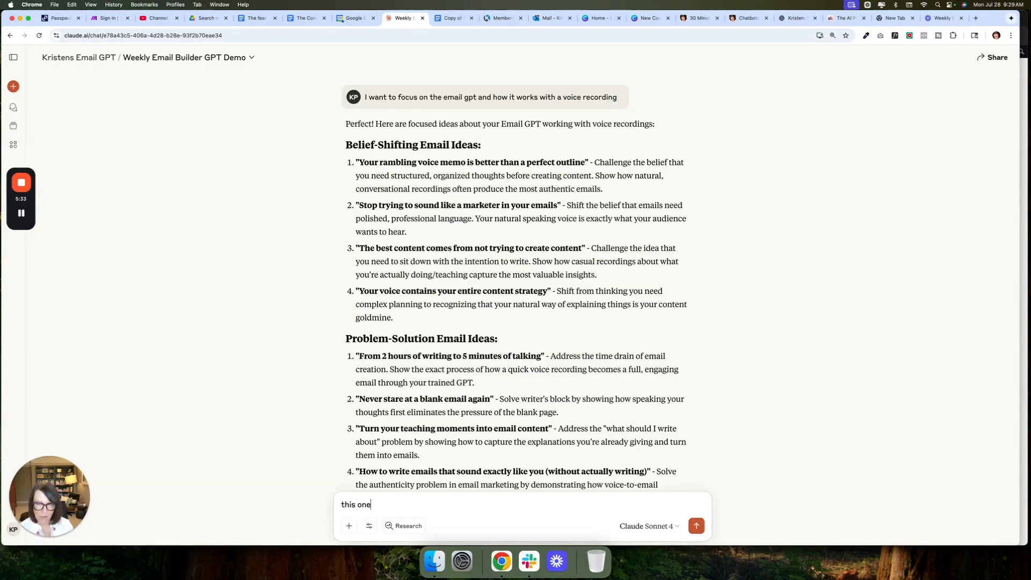
text(:)
key(super+v)
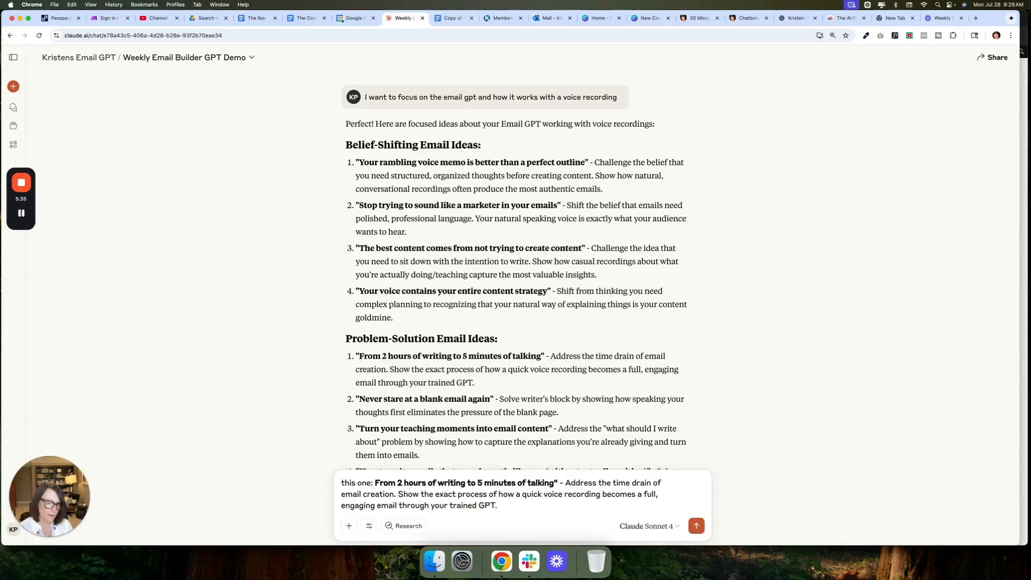
key(Return)
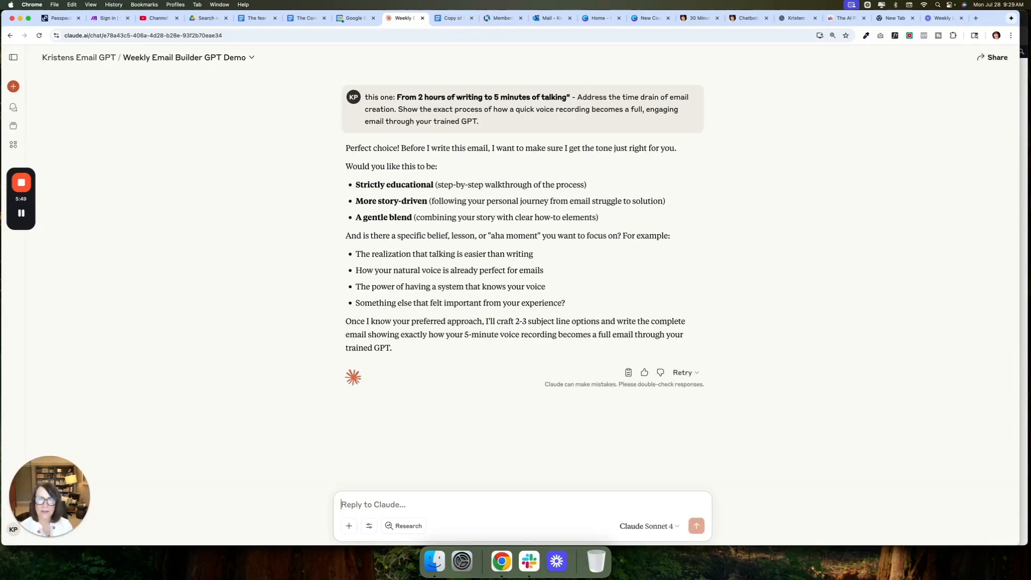
Send "a gentle blend power of a system the email GPT writer that already knows your voice an dhow a simple recording can become your next email"
text(a gentle blend p)
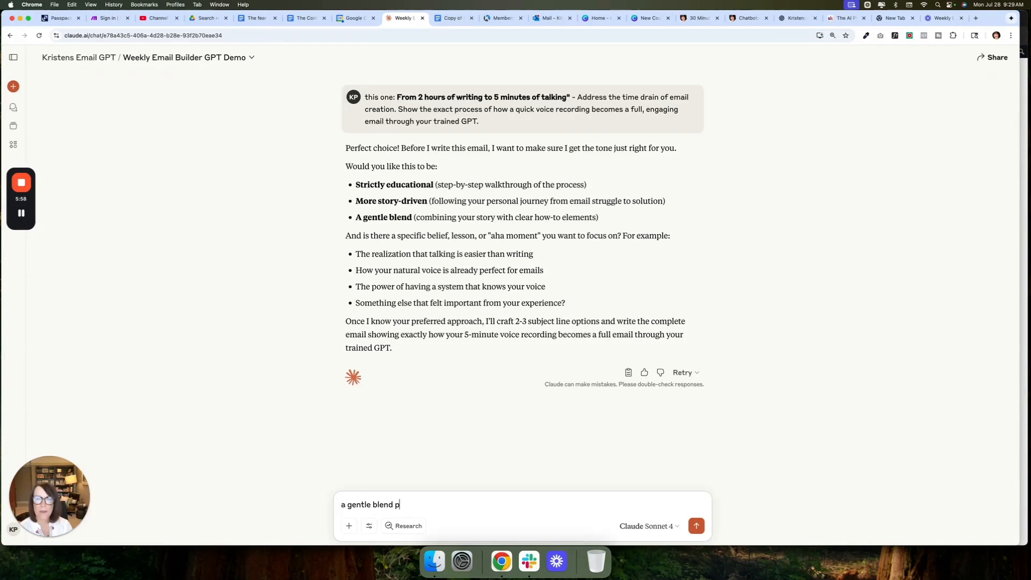
text(ower of a system the email )
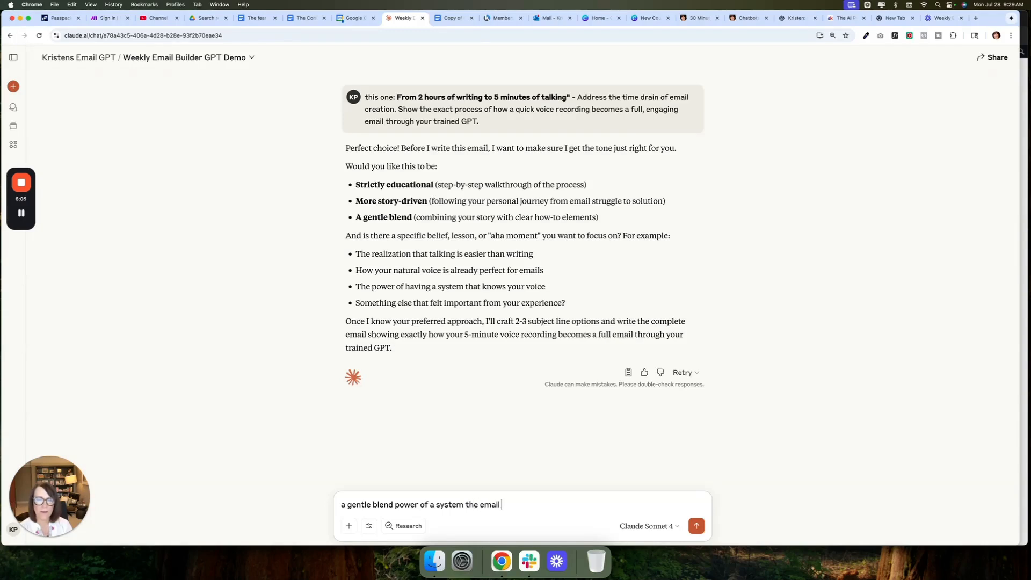
text(GPT write)
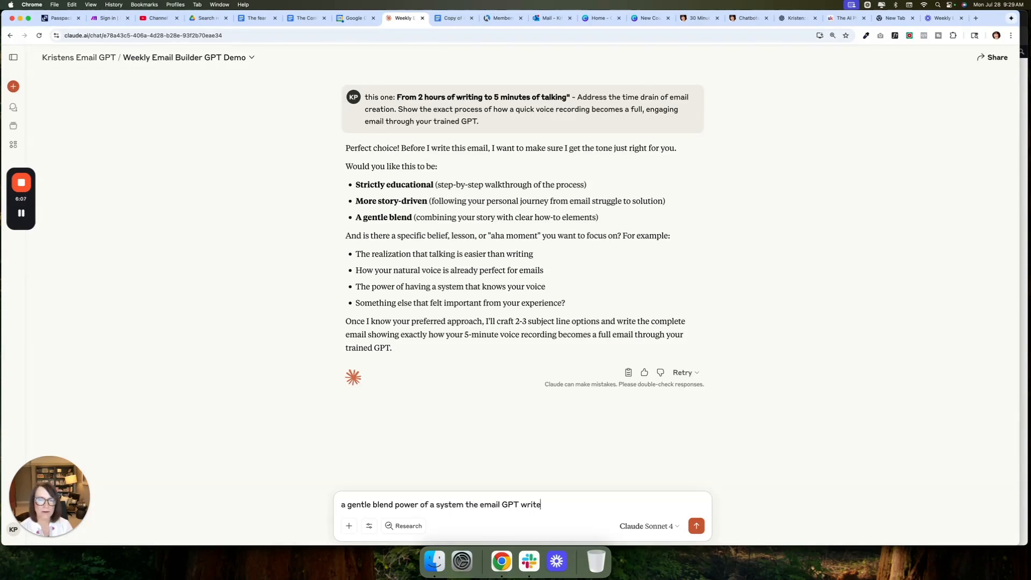
text(r that alra)
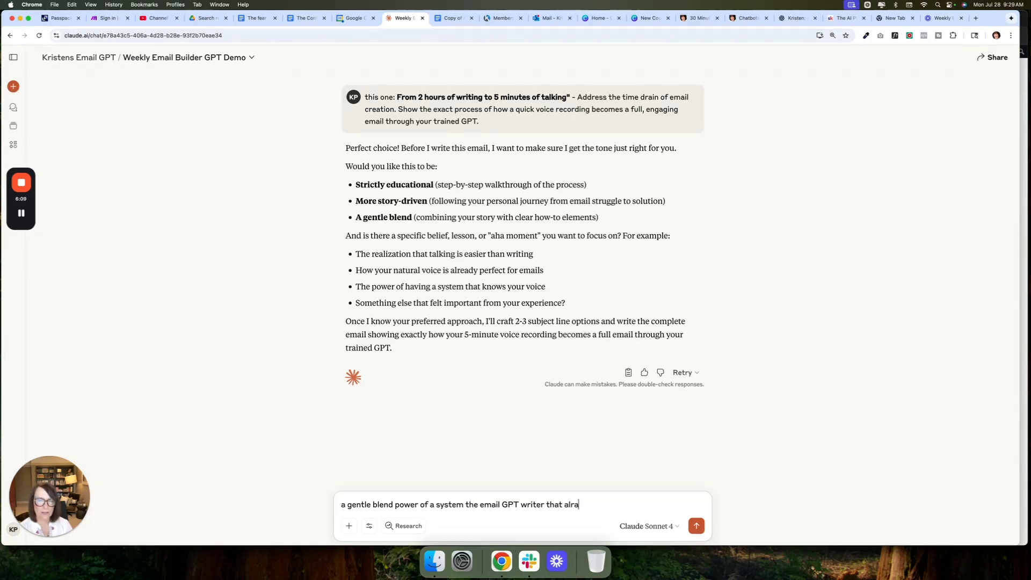
text(ready know s)
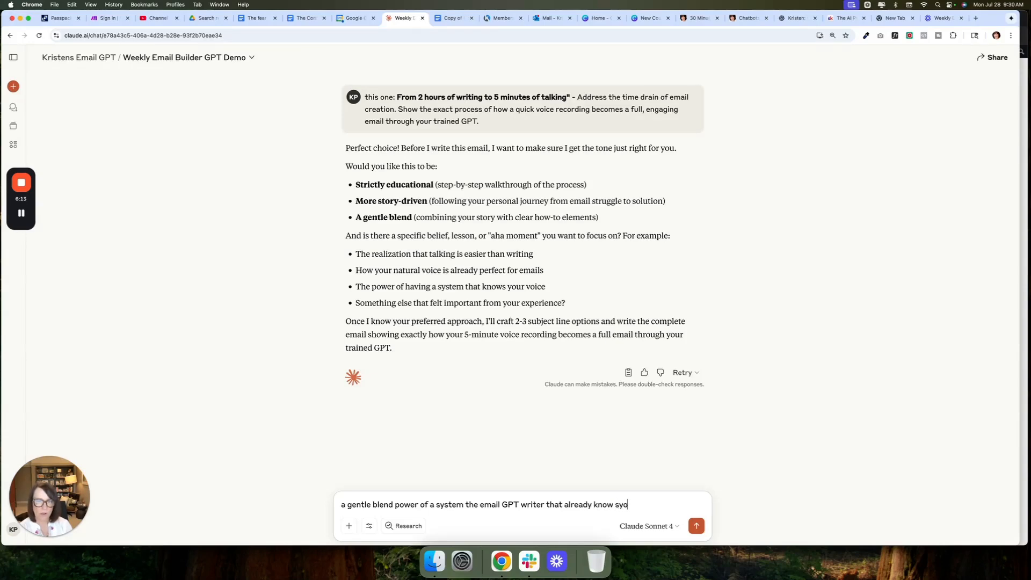
text( your boian dhow a s)
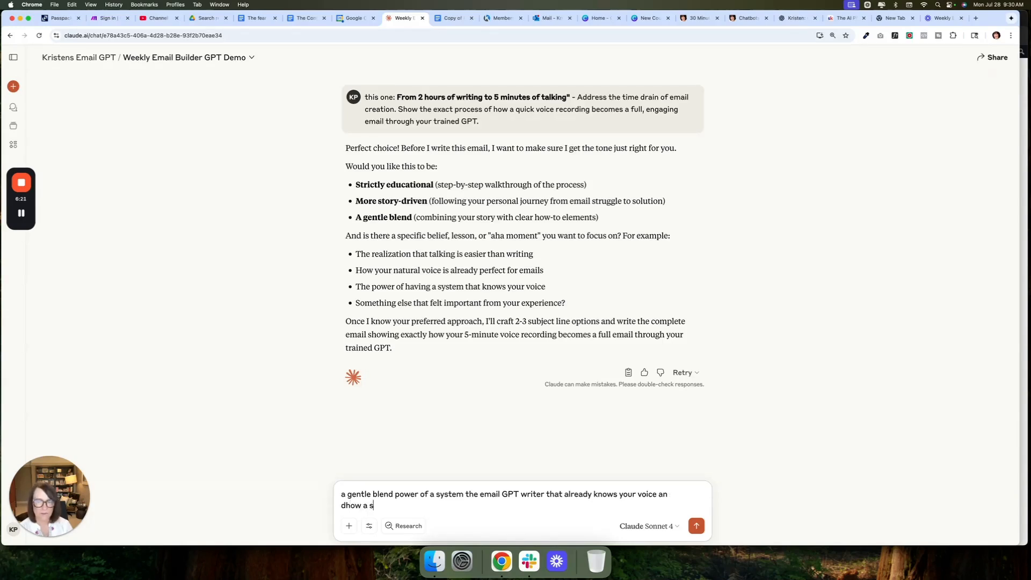
text(impe recording c)
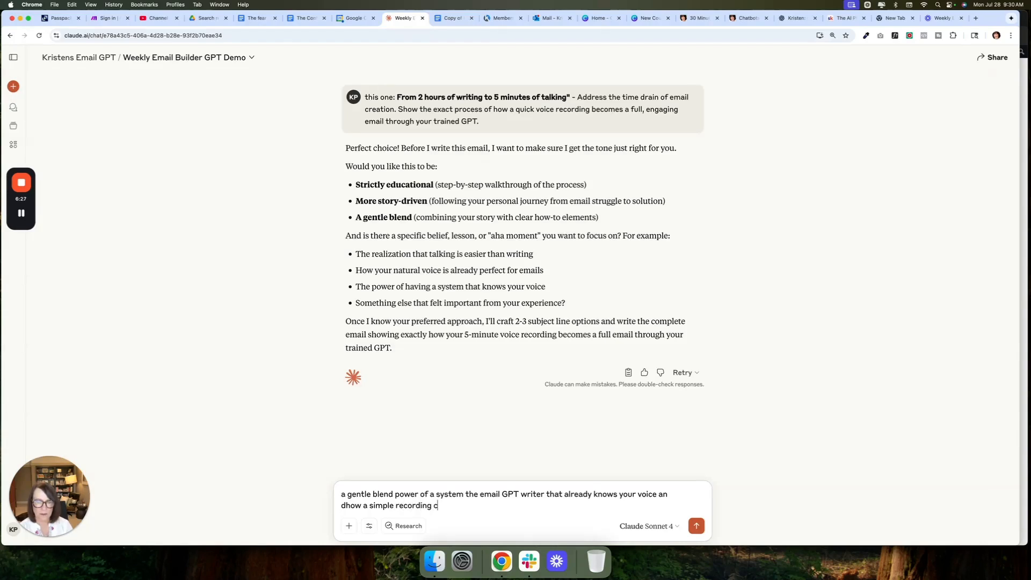
text(an become your next pe)
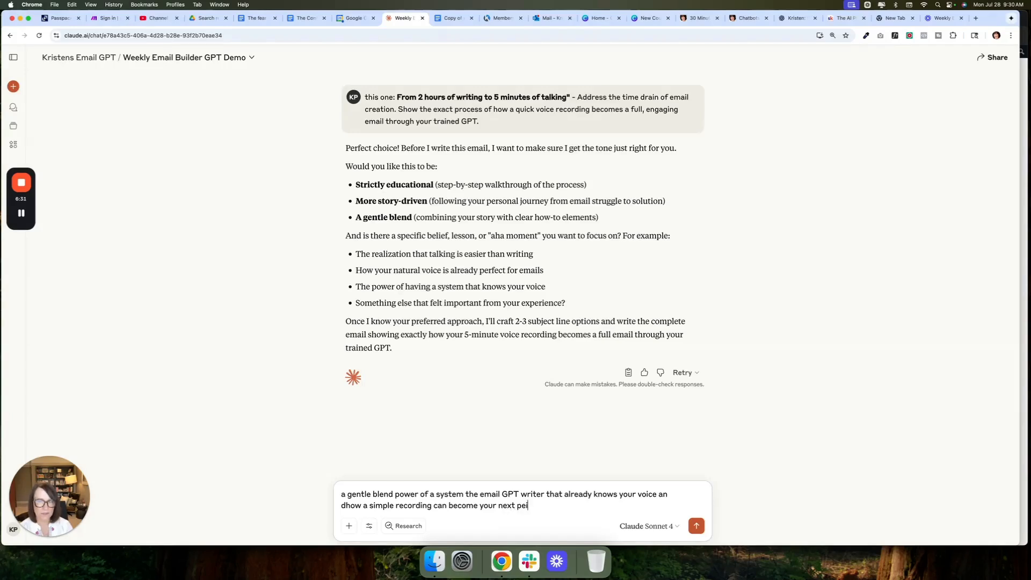
key(BackSpace)
key(BackSpace)
text(email instead)
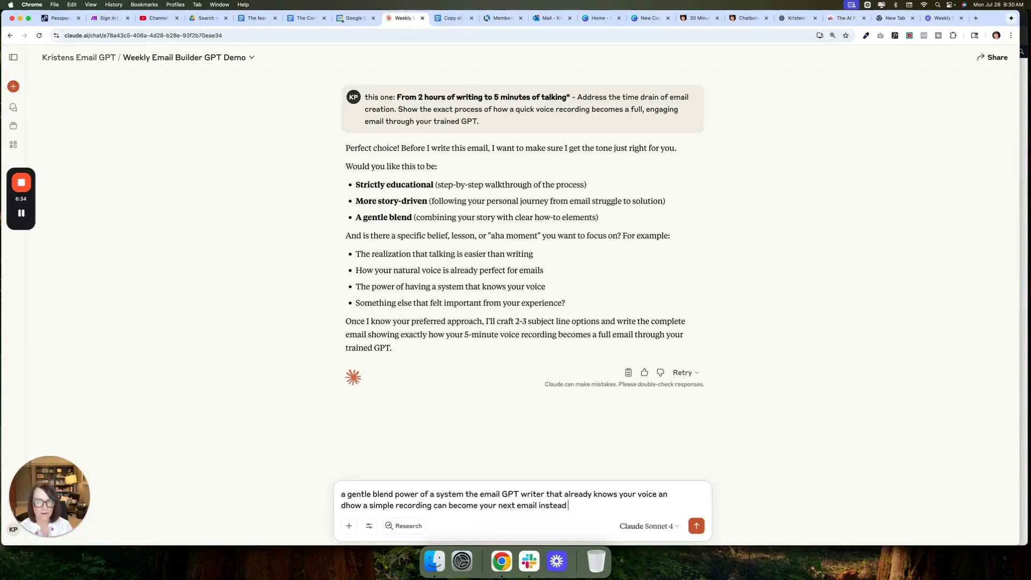
key(BackSpace)
key(BackSpace)
key(BackSpace)
key(BackSpace)
key(BackSpace)
key(BackSpace)
key(Return)
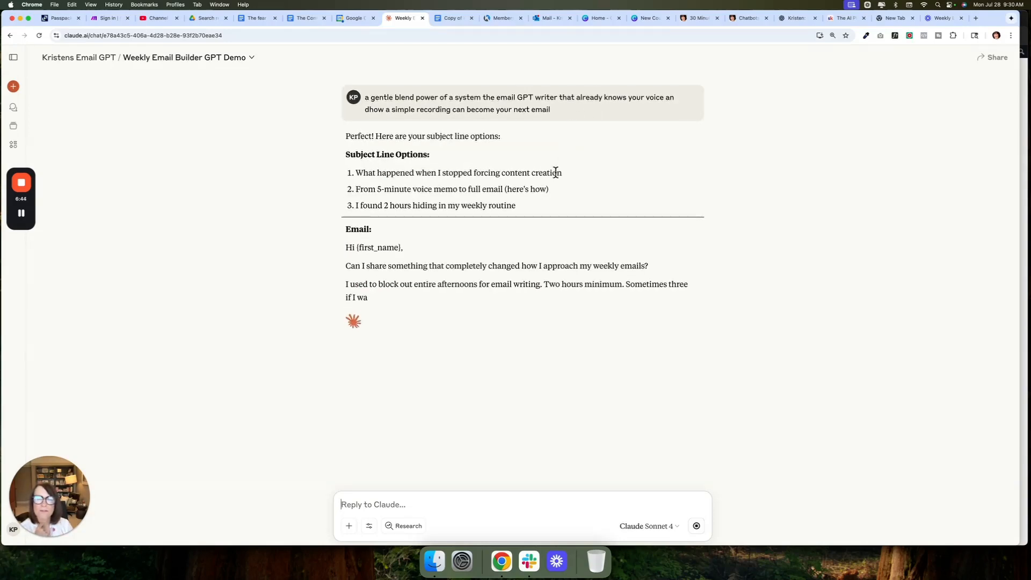
Read through the generated subject line options and the full email draft, including its closing, signature and P.S
right_click(551, 188)
click(411, 189)
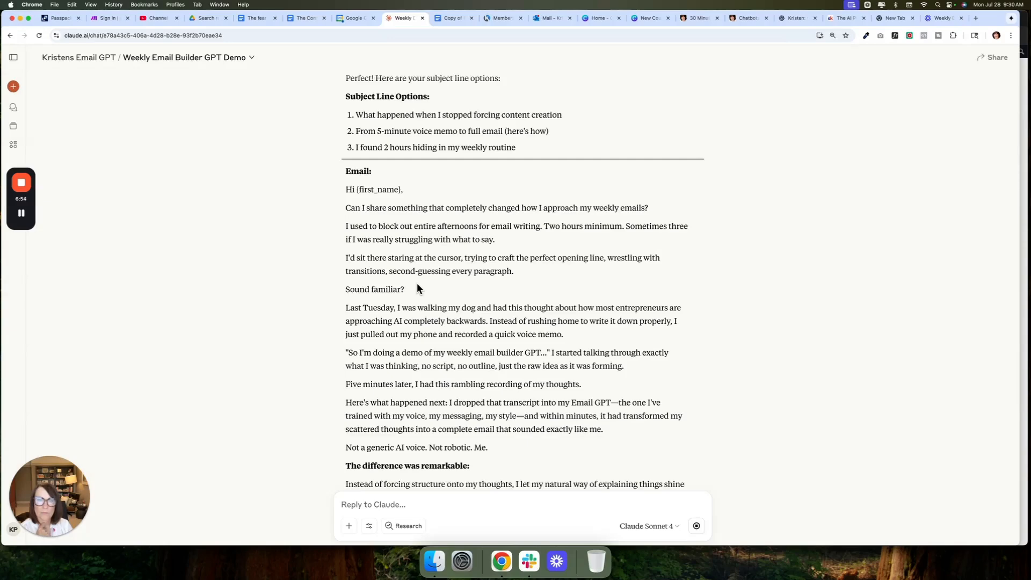
scroll(417, 283, down, 1)
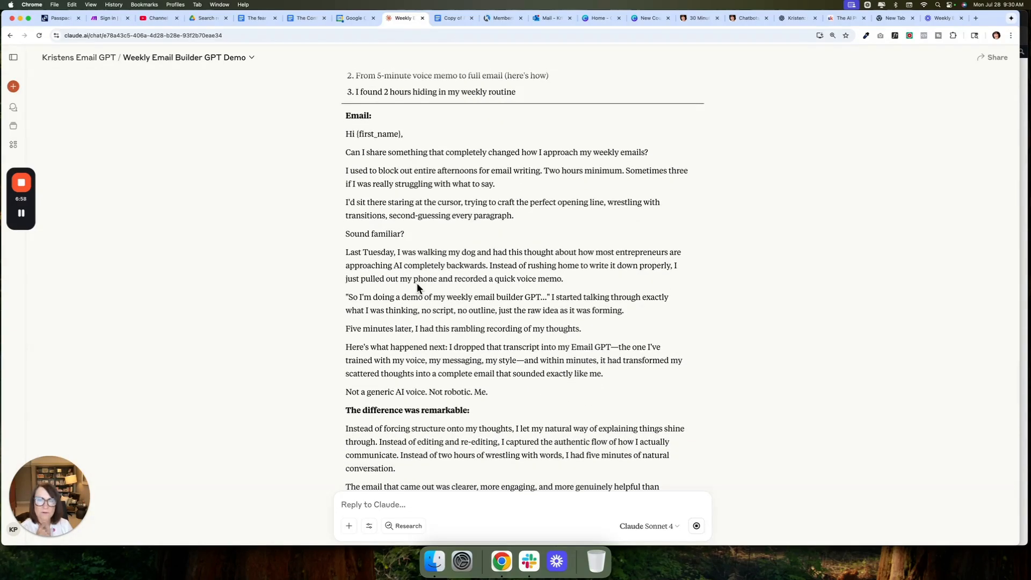
scroll(417, 283, down, 1)
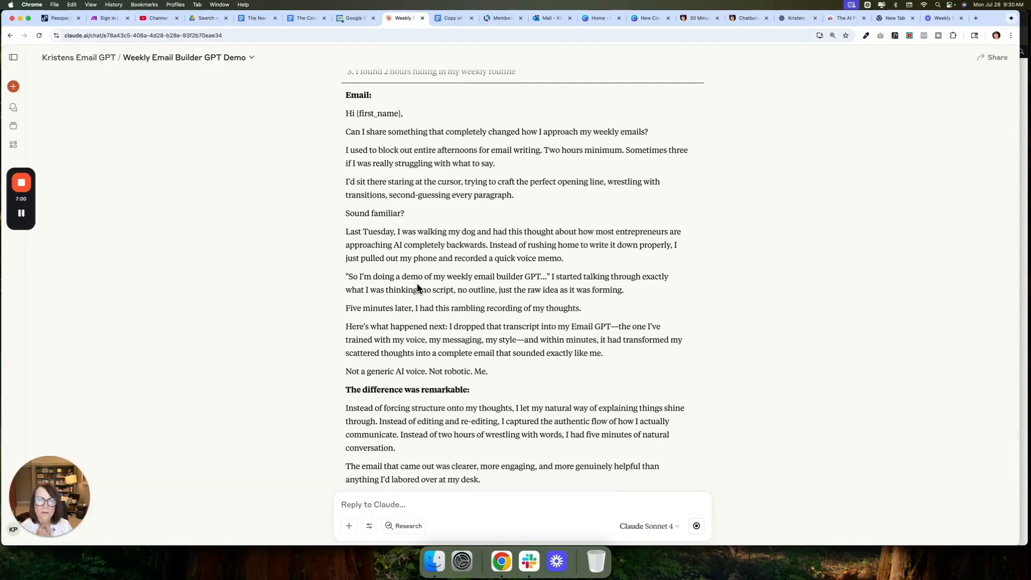
scroll(417, 288, down, 7)
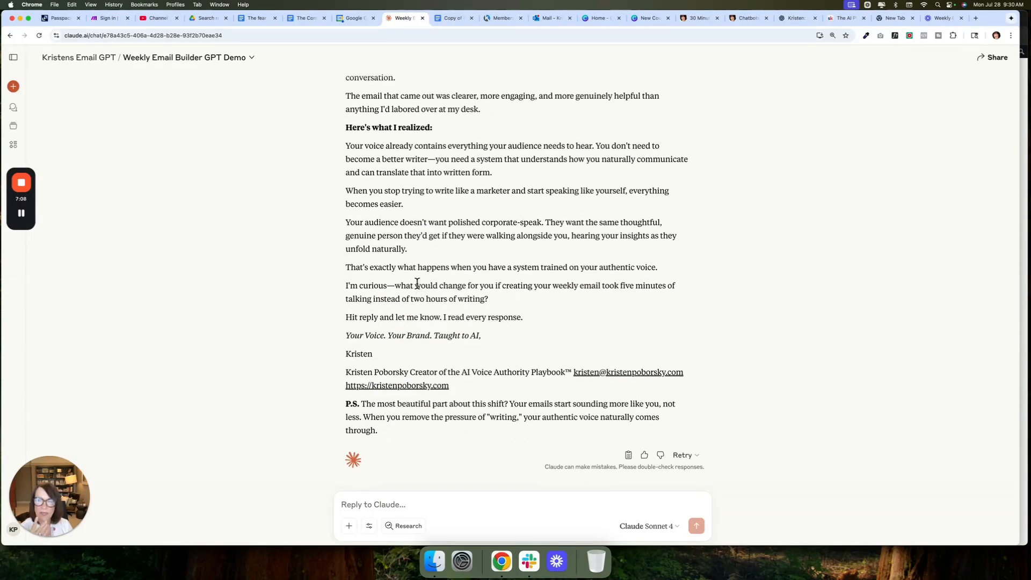
scroll(417, 284, up, 3)
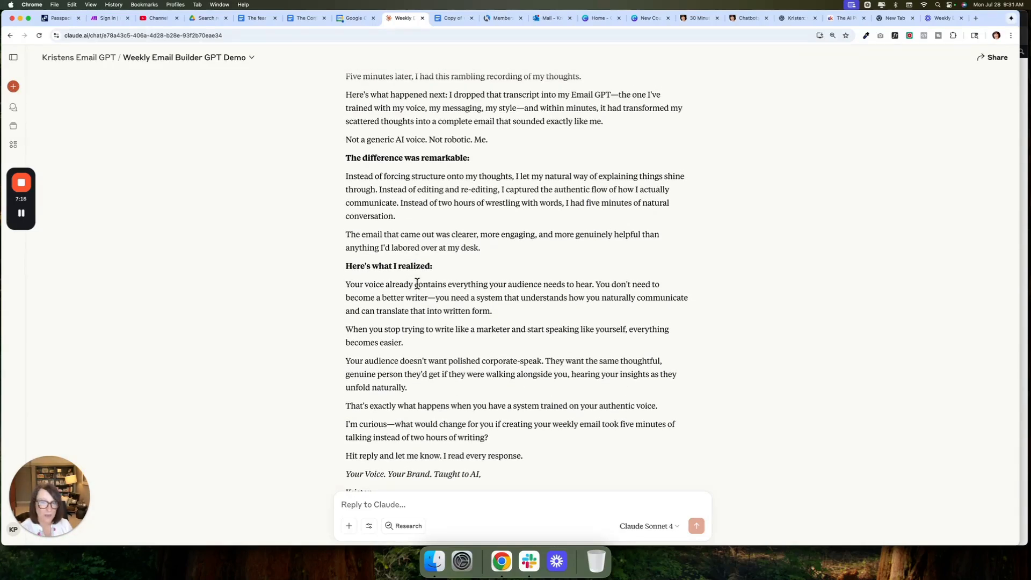
scroll(417, 284, up, 7)
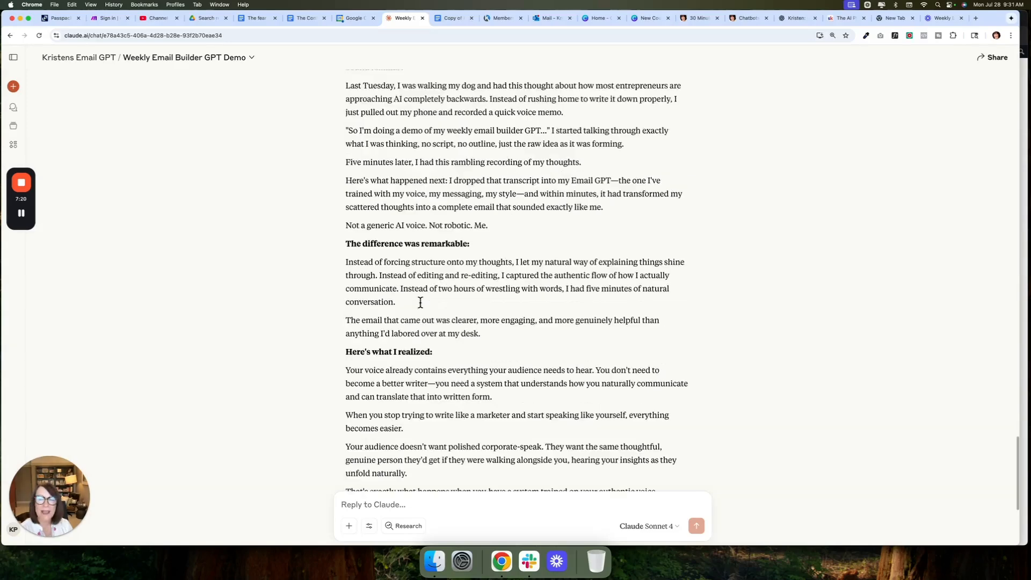
scroll(420, 302, up, 2)
scroll(420, 311, down, 10)
scroll(420, 322, down, 5)
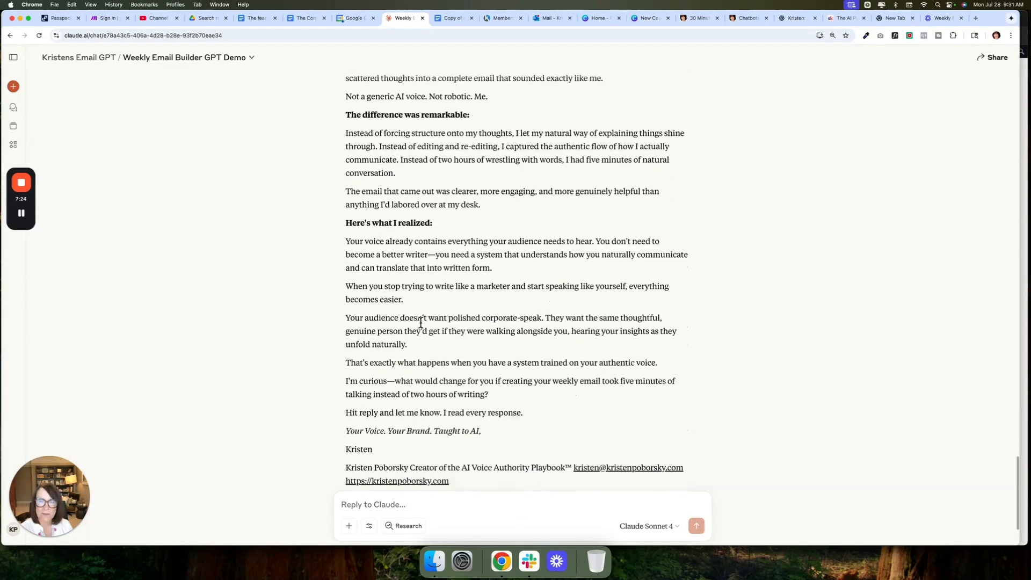
right_click(400, 507)
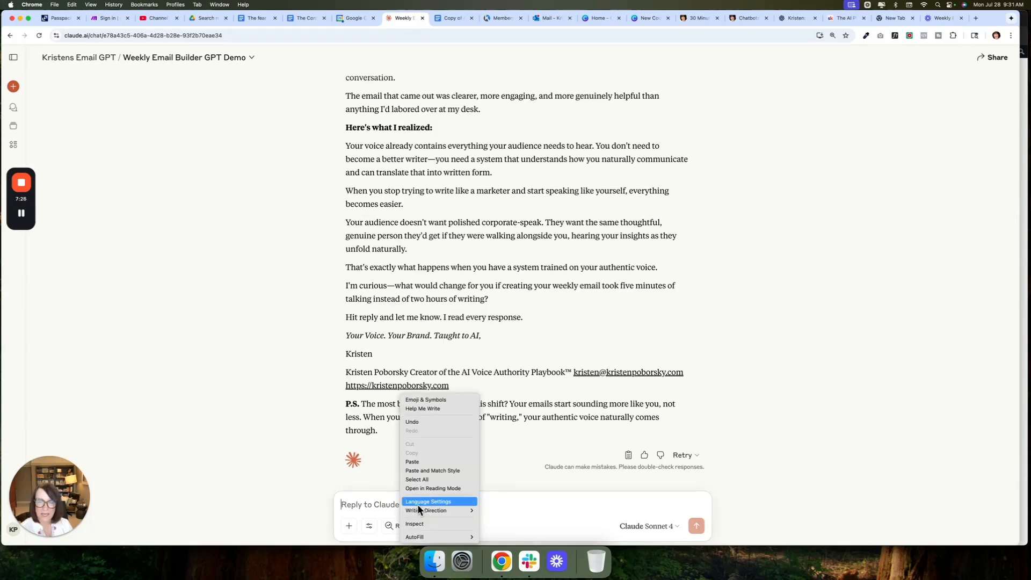
click(330, 503)
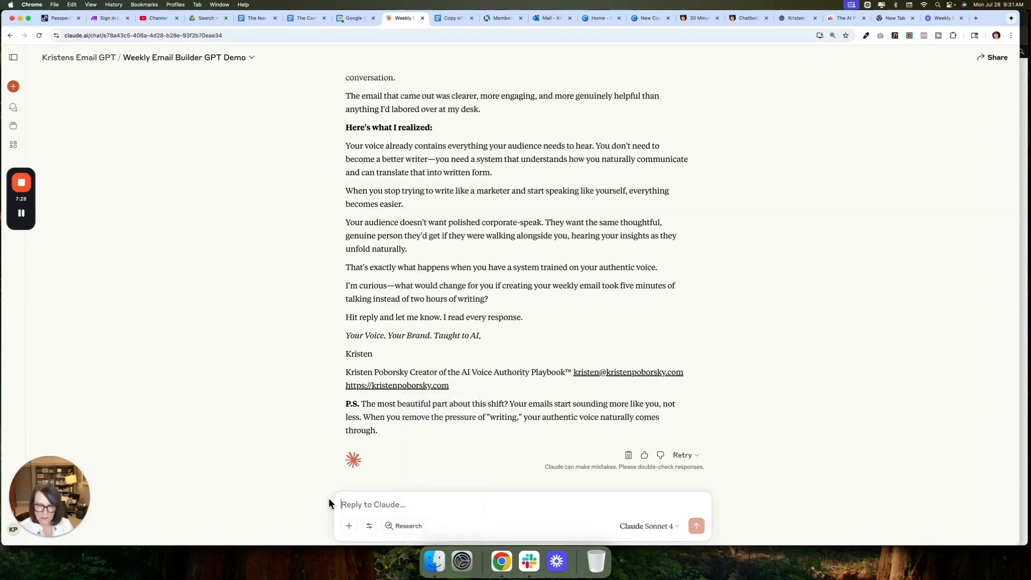
text(Biw)
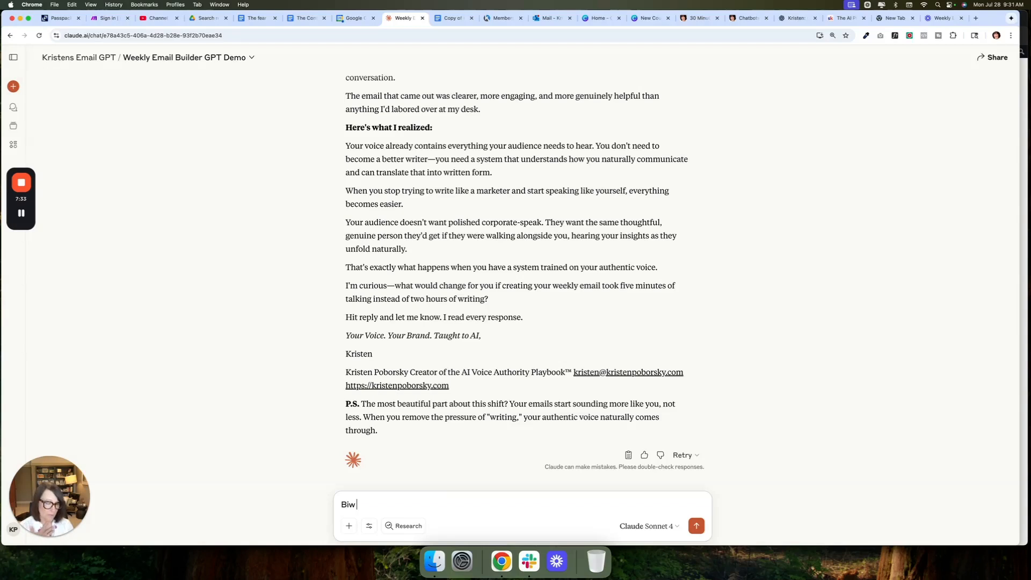
key(BackSpace)
key(BackSpace)
key(BackSpace)
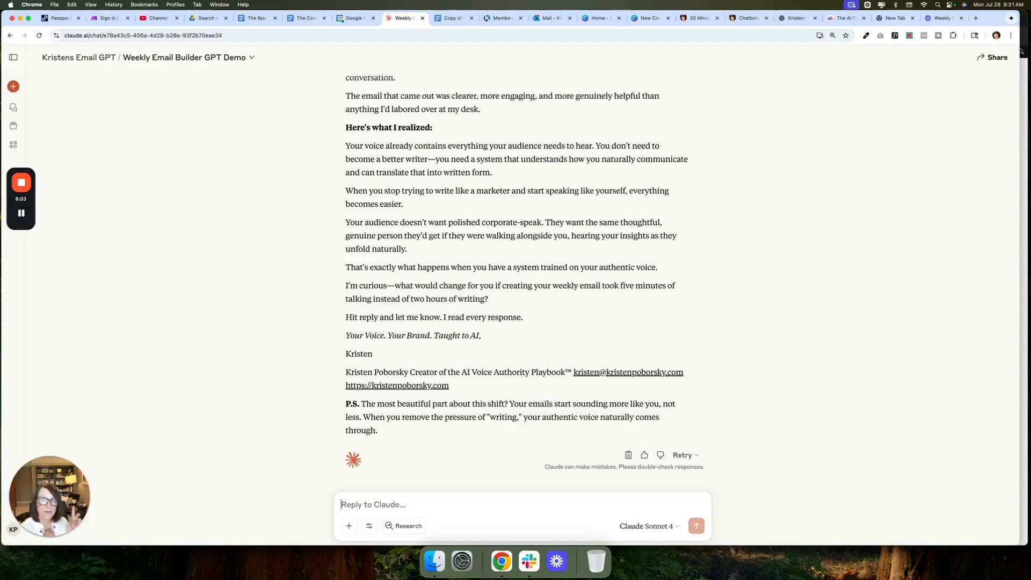
scroll(276, 455, up, 1)
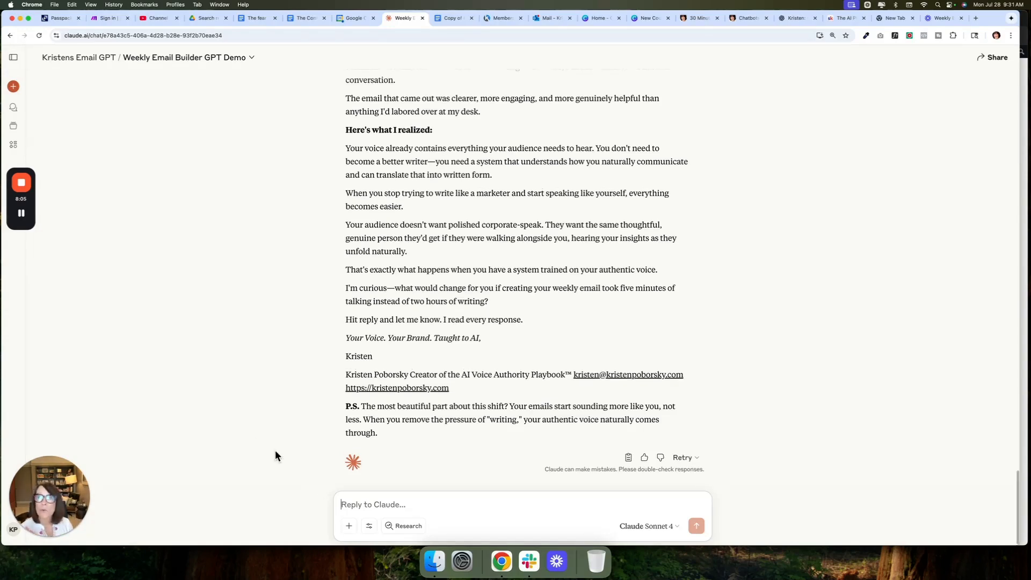
mouse_move(22, 185)
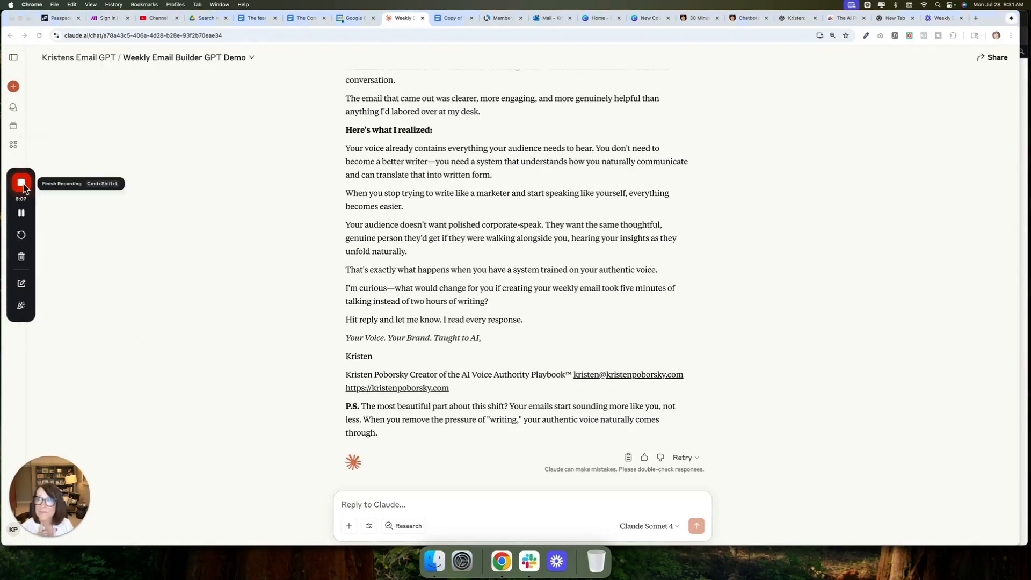